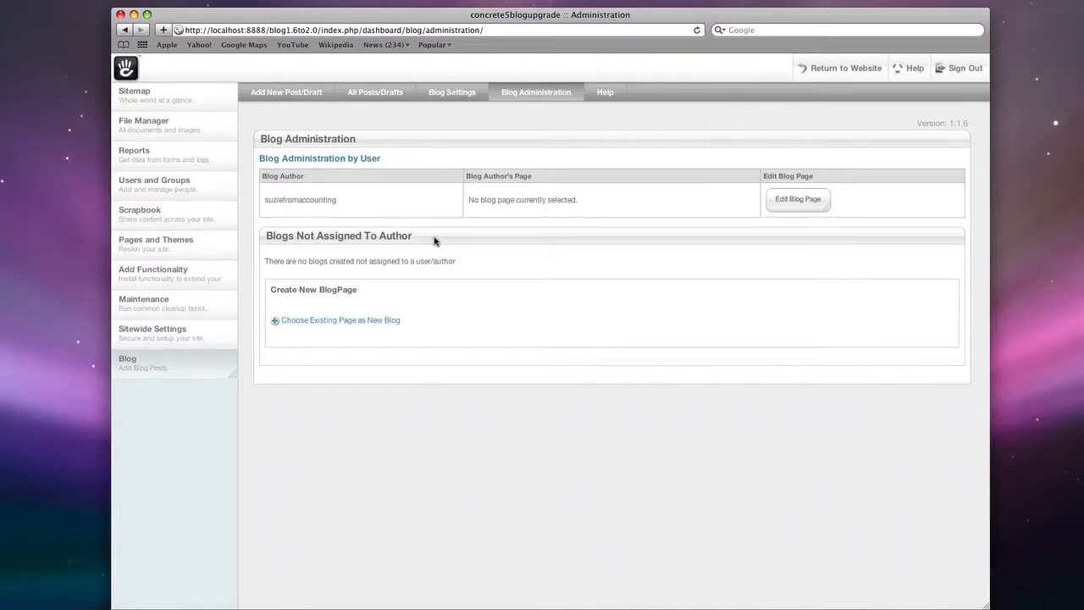
Add the existing page Suzie's Blog as a new blog page not assigned to an author and save it
drag(435, 241, 266, 236)
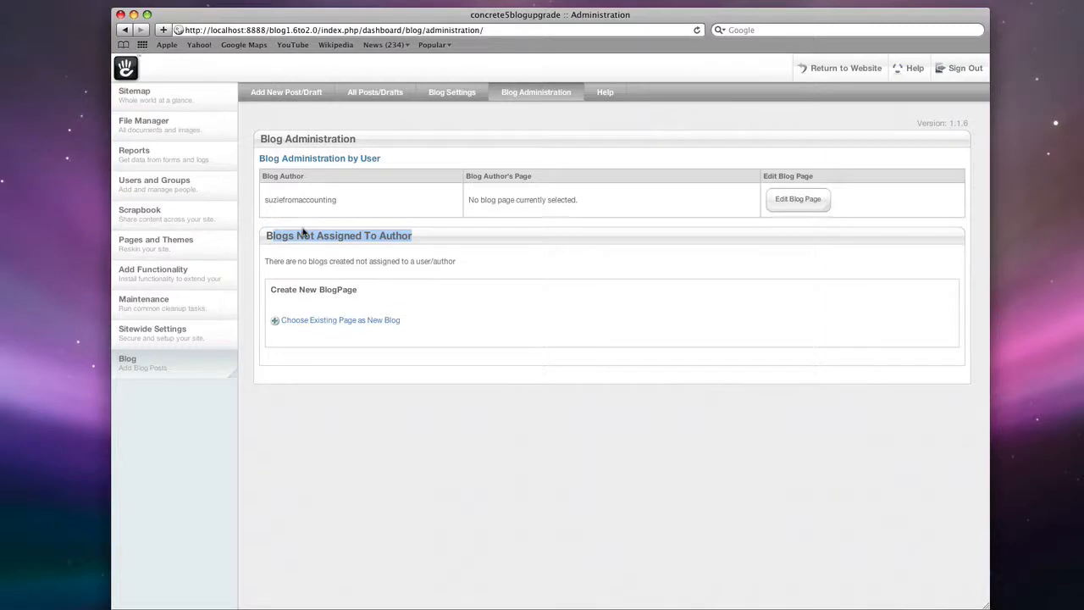
click(346, 321)
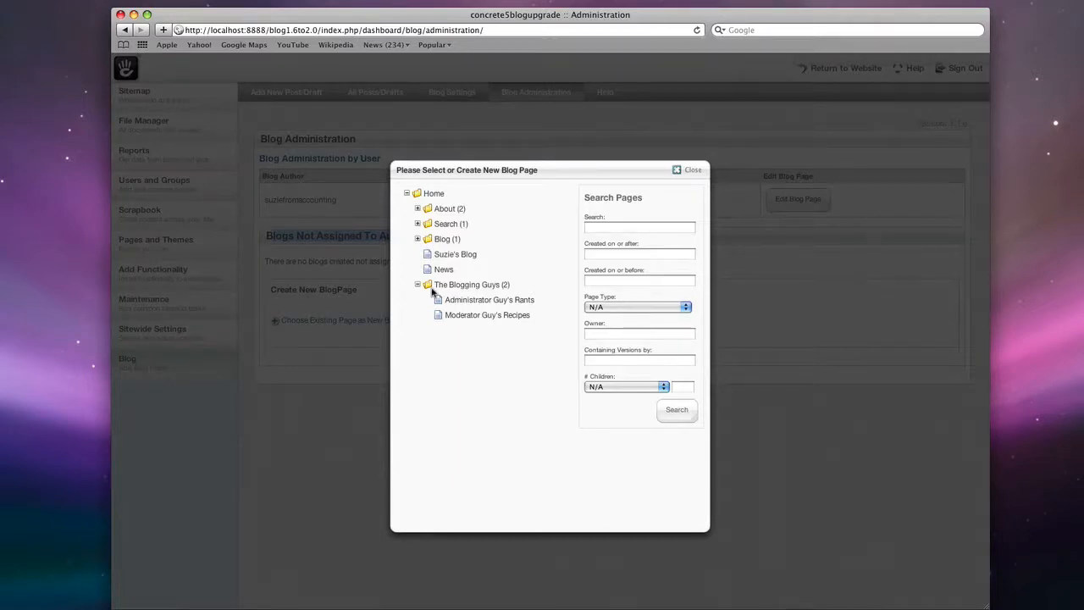
click(456, 255)
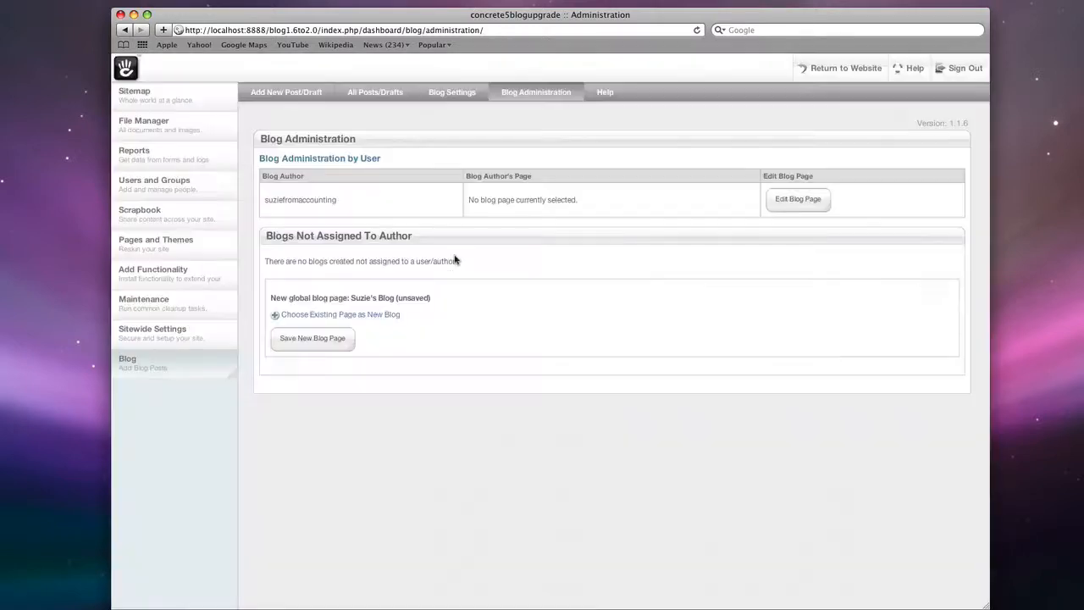
click(328, 339)
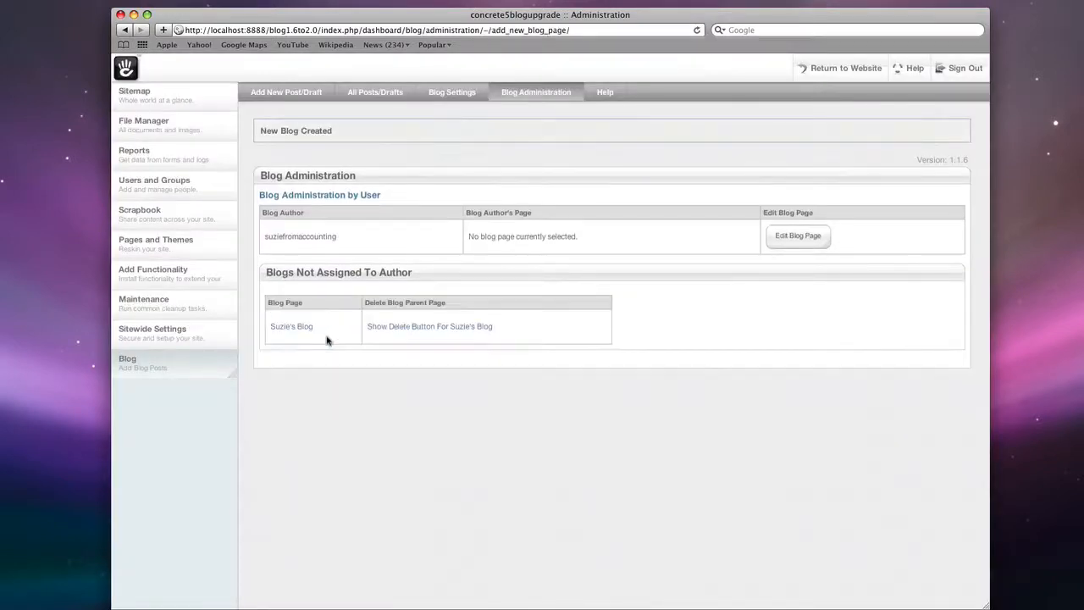
Add the existing page Moderator Guy's Recipes as a new blog page, save it, and reveal the delete option for Suzie's Blog
click(522, 96)
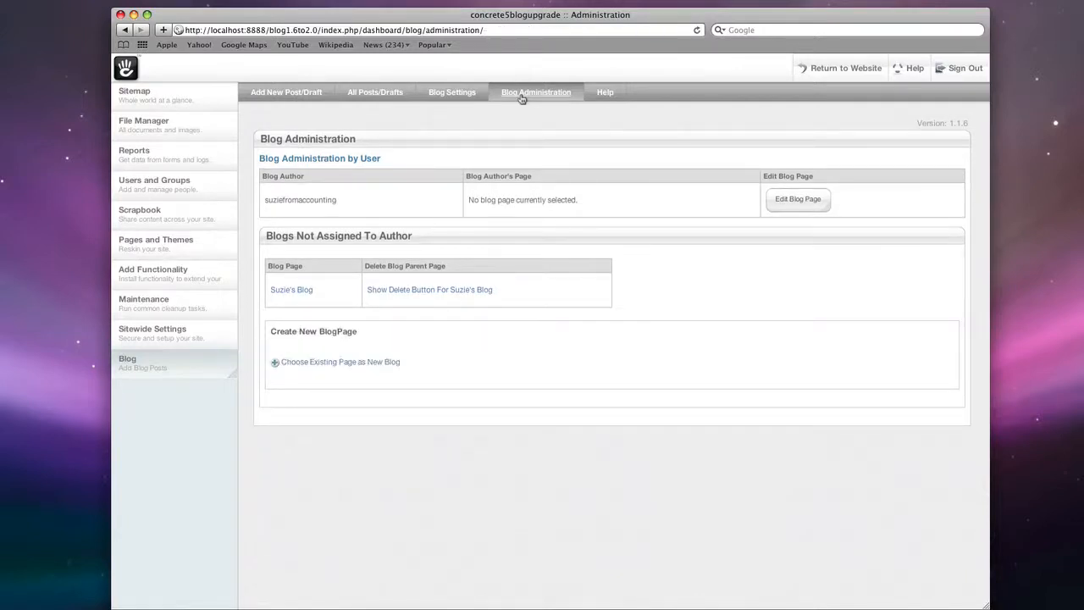
click(345, 363)
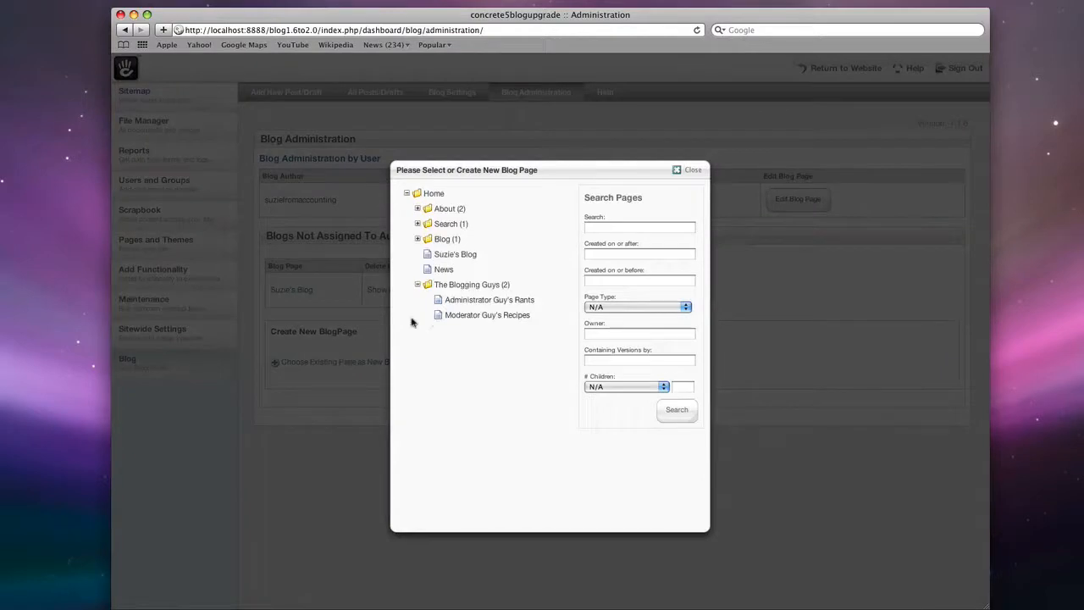
click(468, 317)
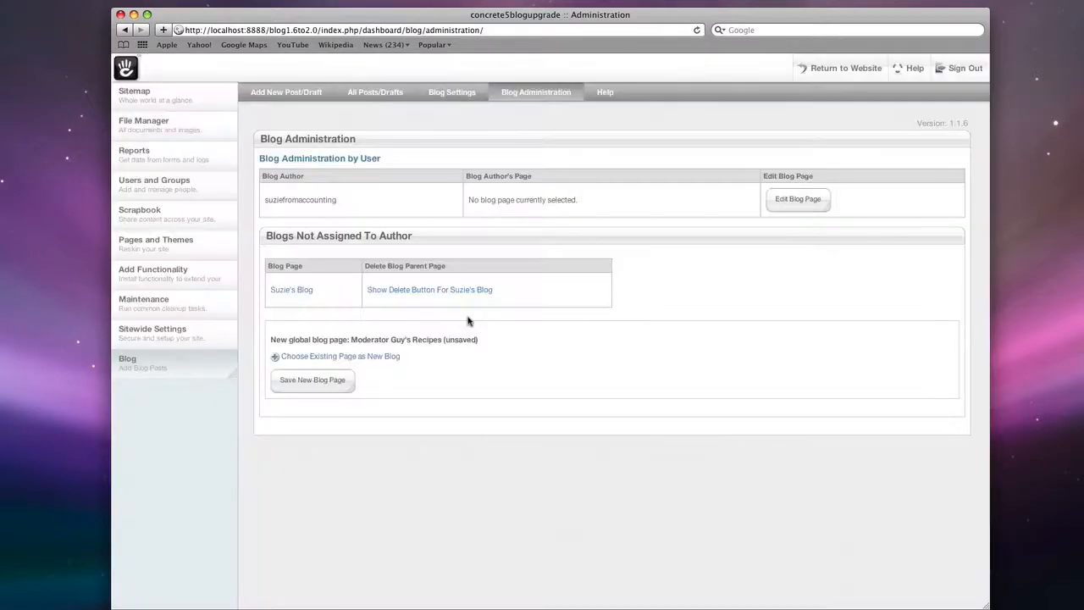
click(325, 380)
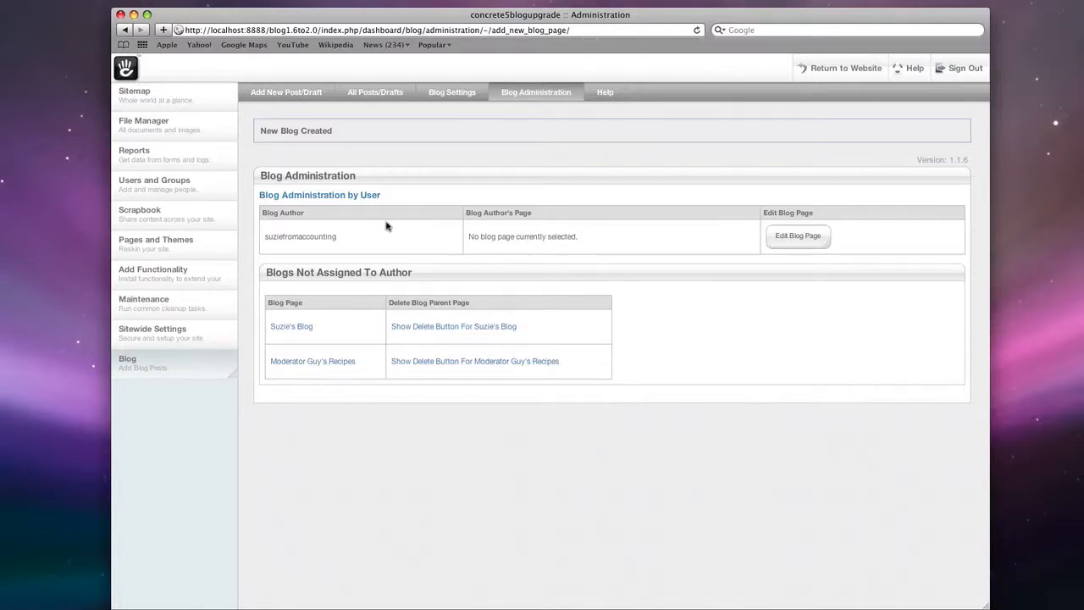
click(394, 327)
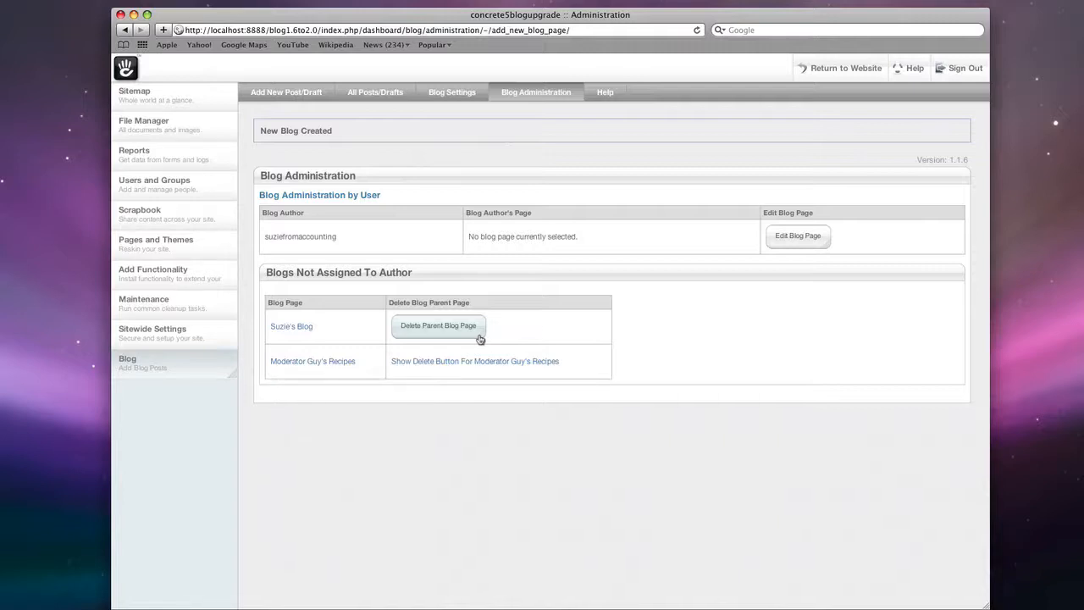
Add the user moderatorGuy to the Administrators and Blog Moderator groups and save the account
click(194, 182)
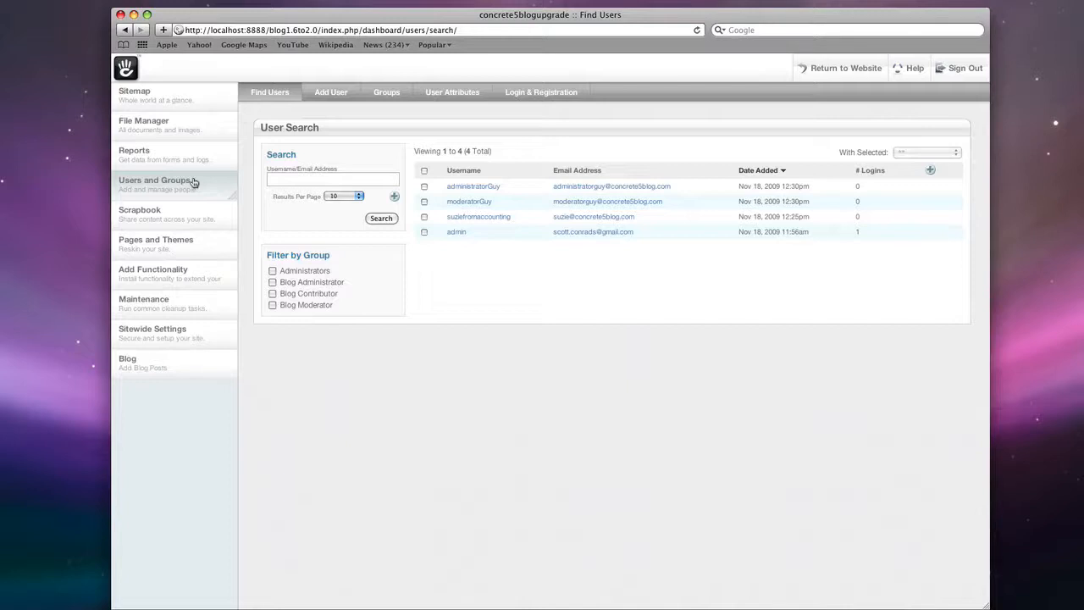
click(481, 203)
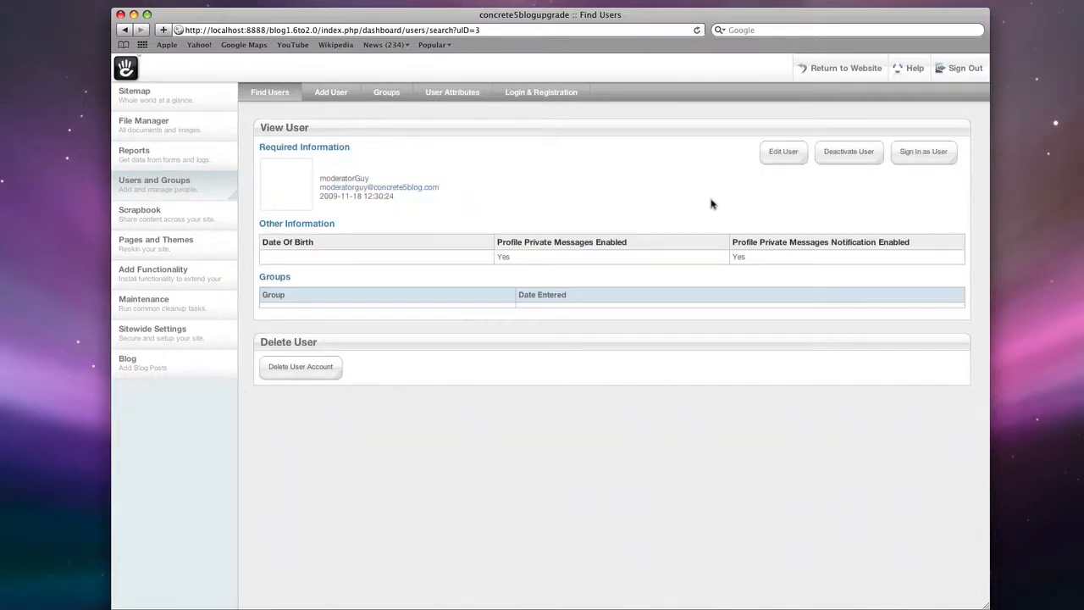
click(784, 151)
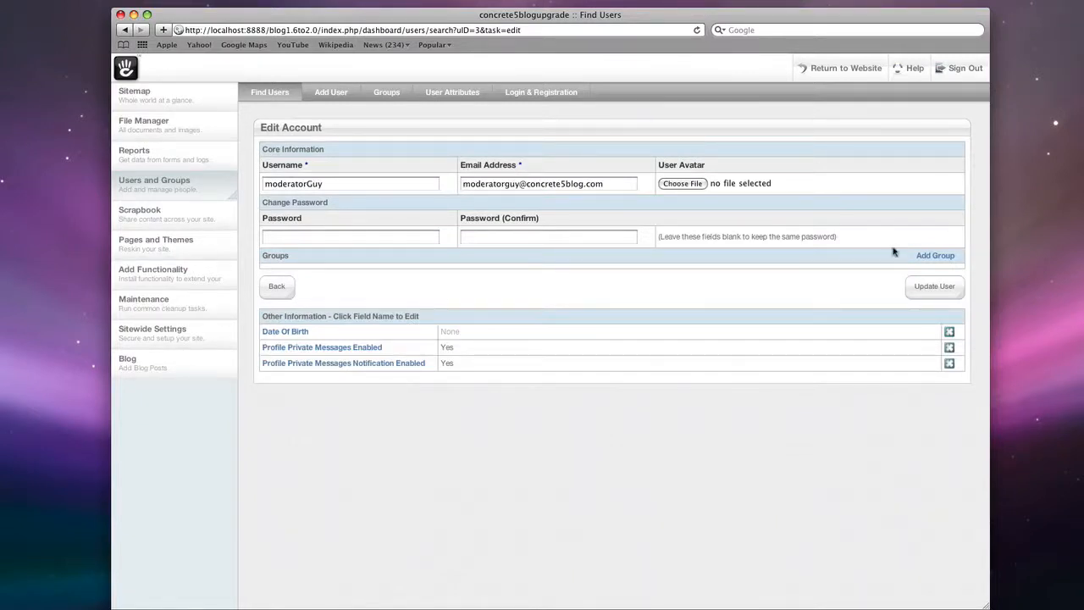
click(928, 257)
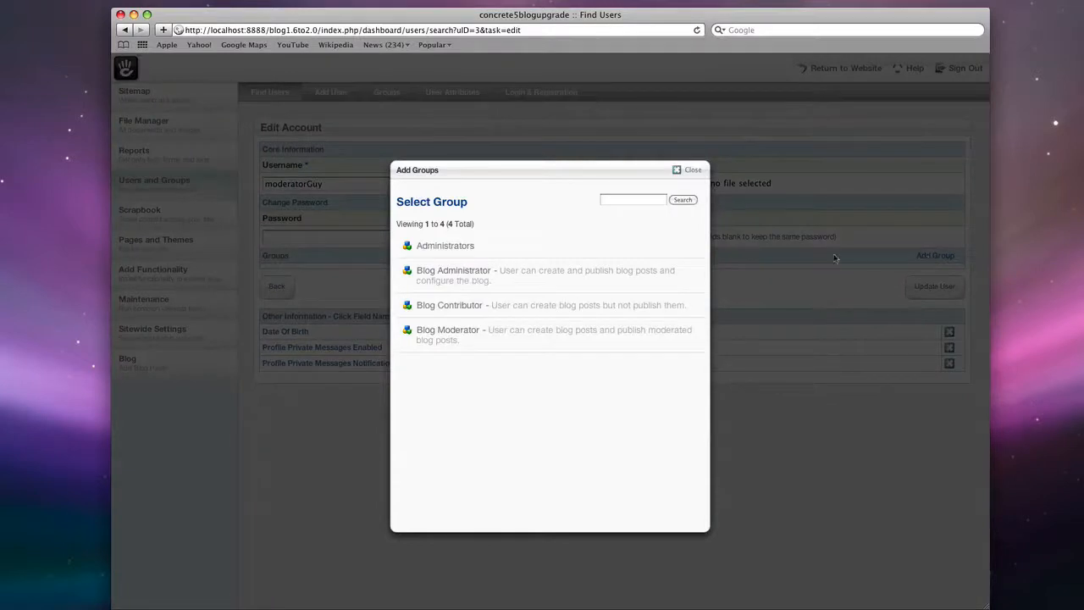
click(454, 245)
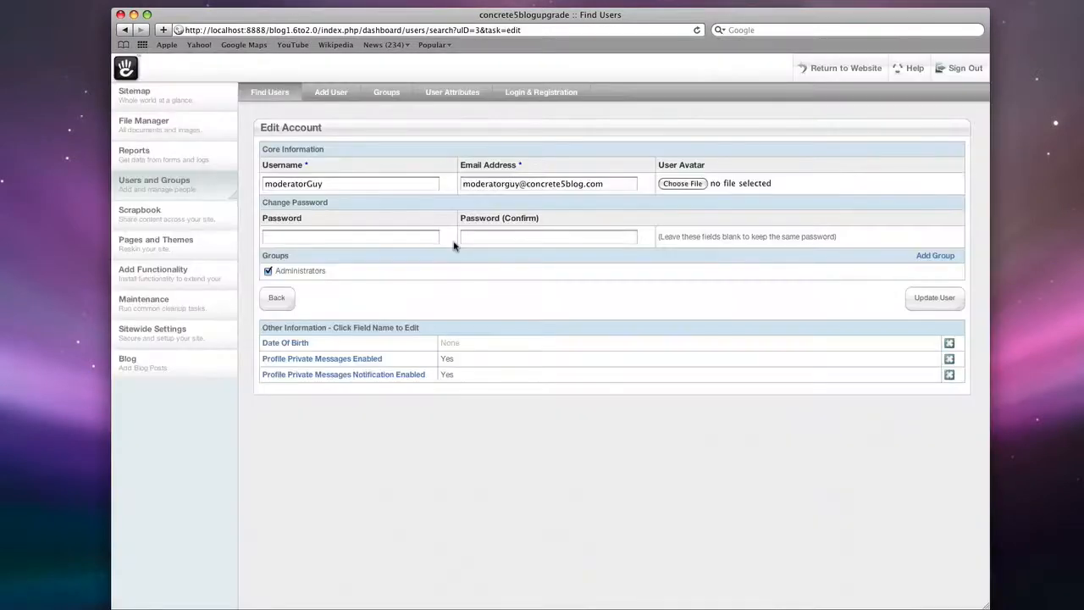
click(941, 257)
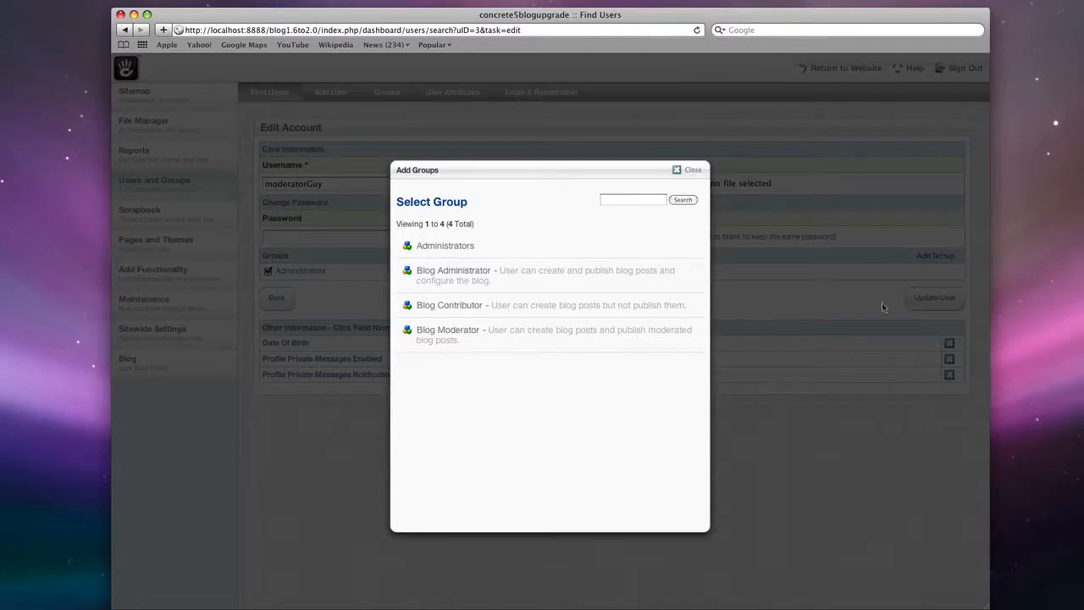
click(468, 332)
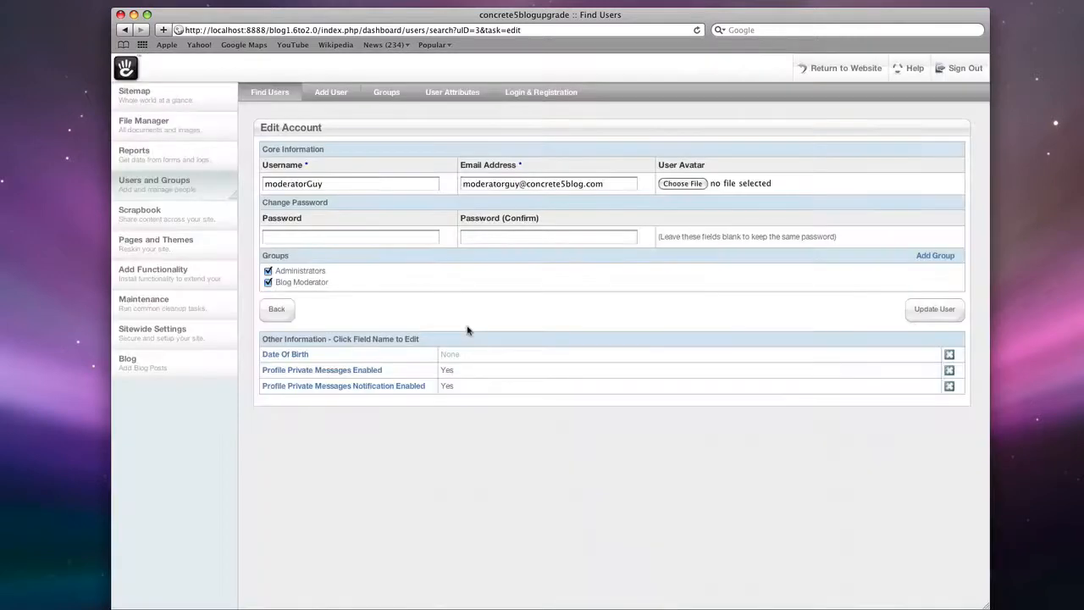
click(932, 310)
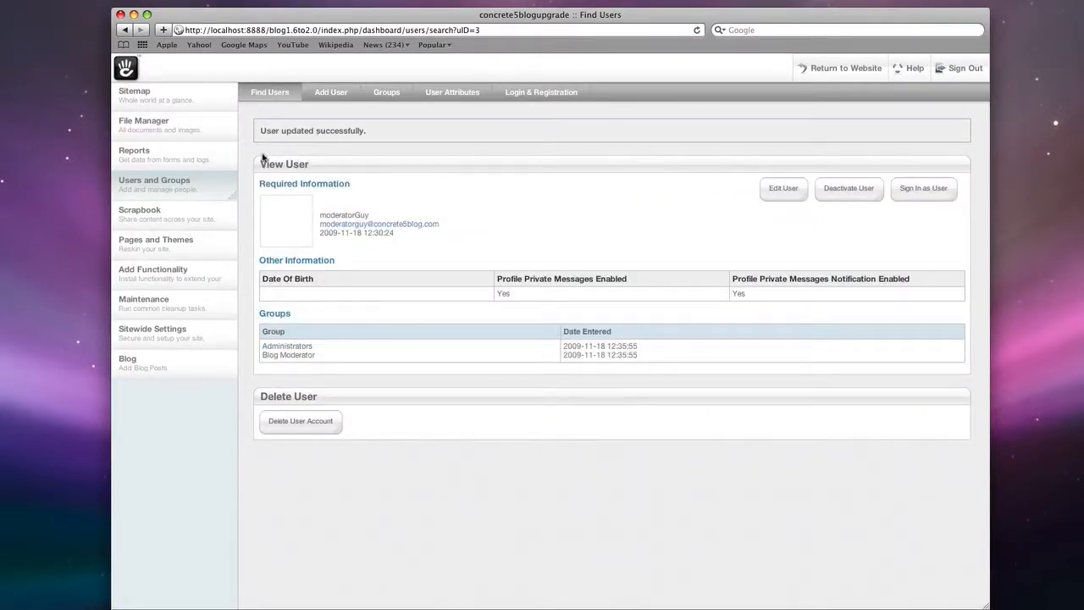
In the blog administration, assign Moderator Guy's Recipes as the root blog page for moderatorGuy and save the owner association
click(195, 343)
click(166, 368)
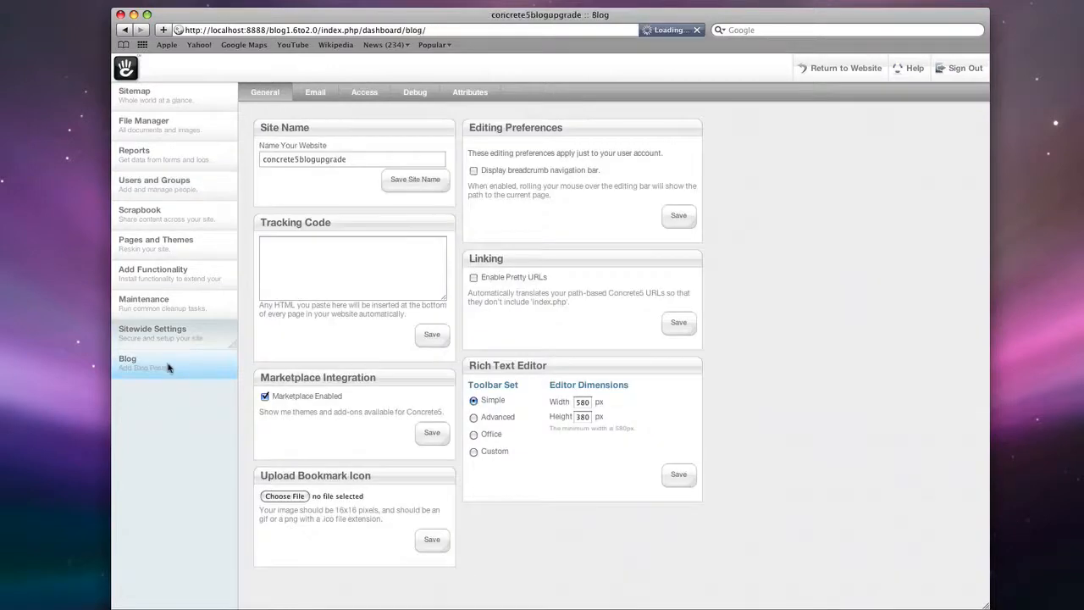
click(524, 93)
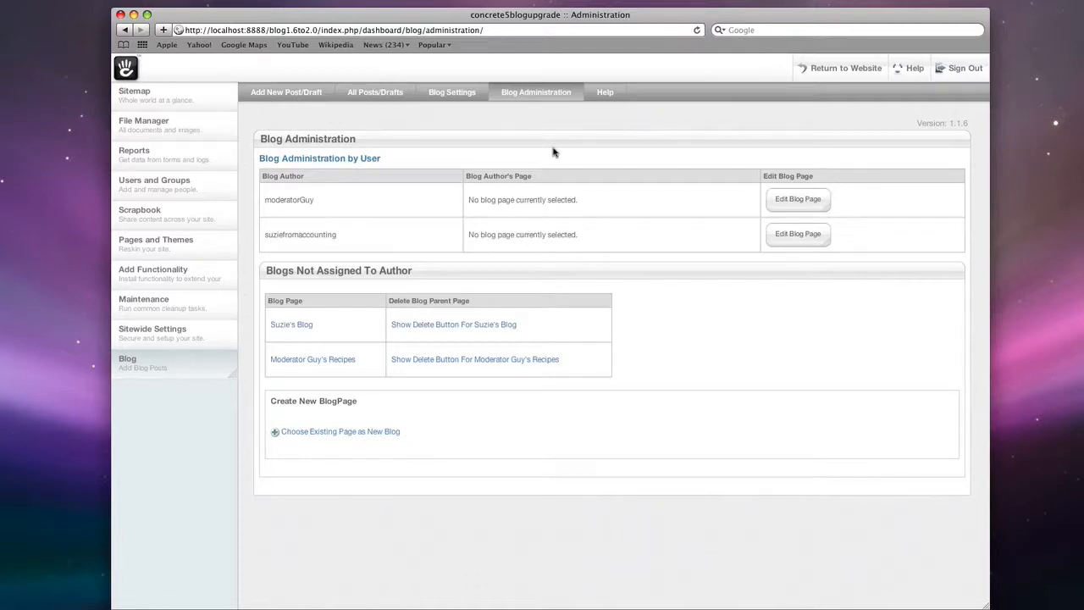
click(805, 201)
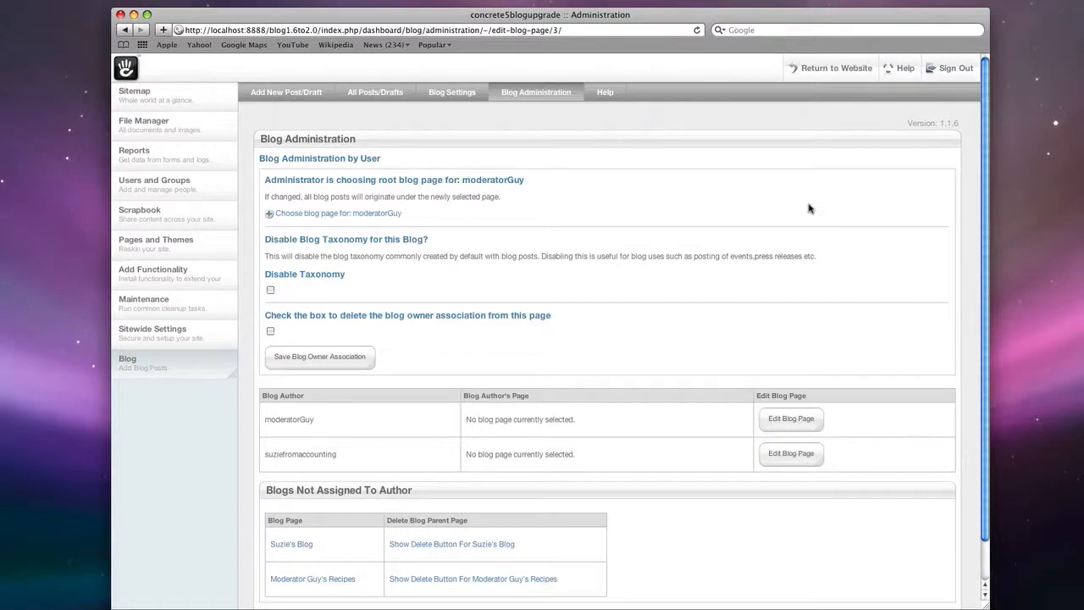
click(368, 213)
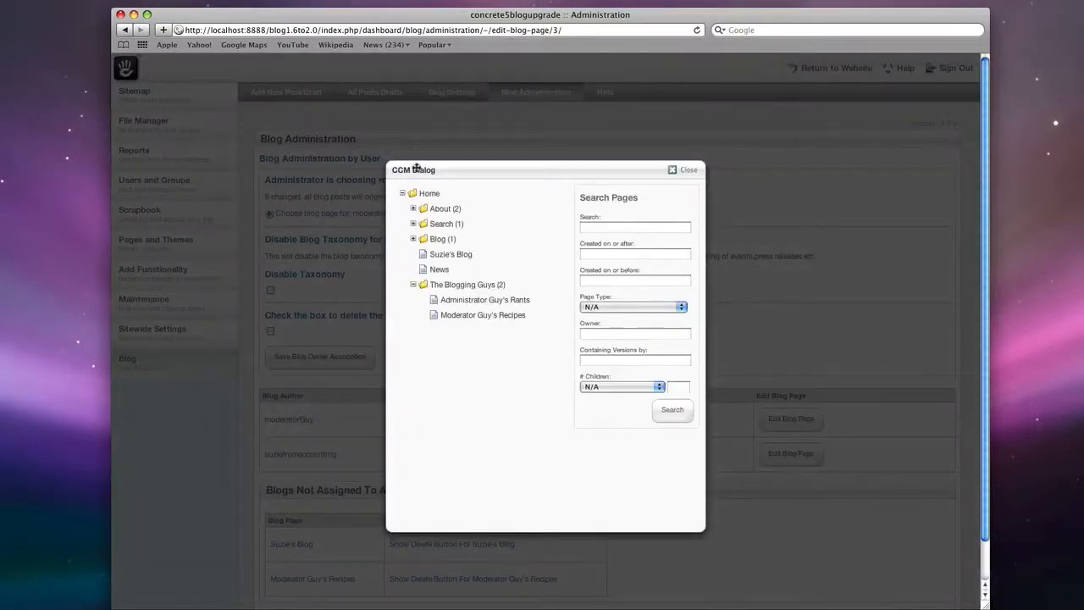
click(509, 315)
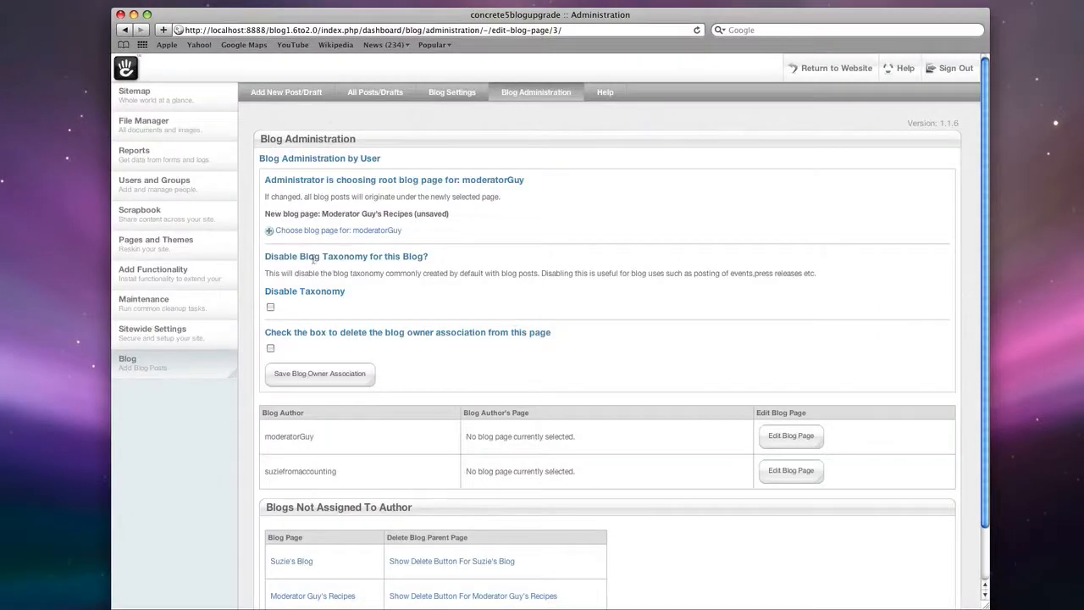
drag(267, 258, 432, 261)
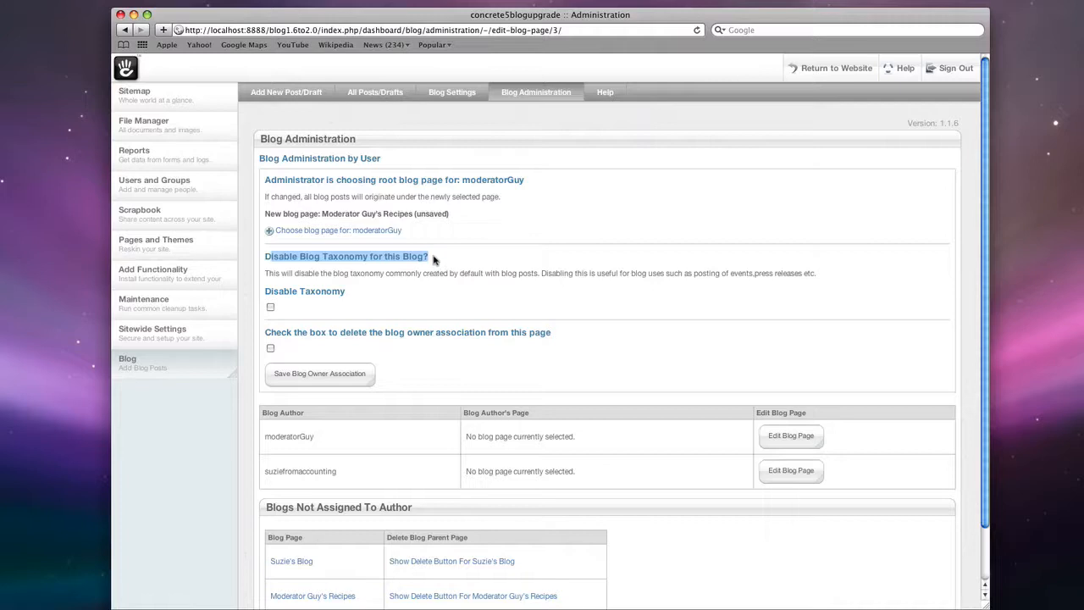
click(270, 308)
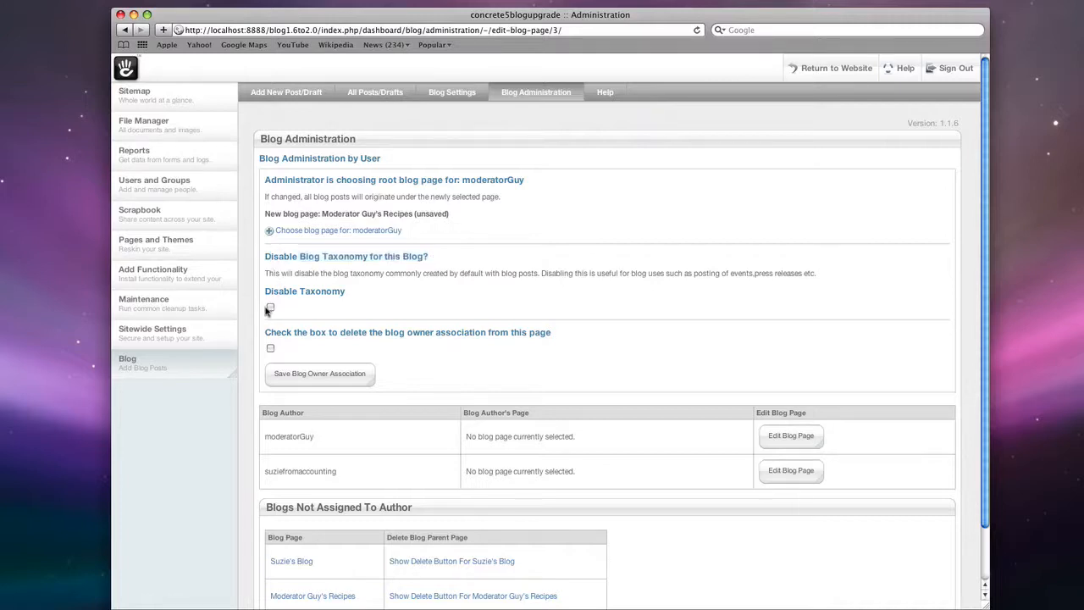
click(306, 374)
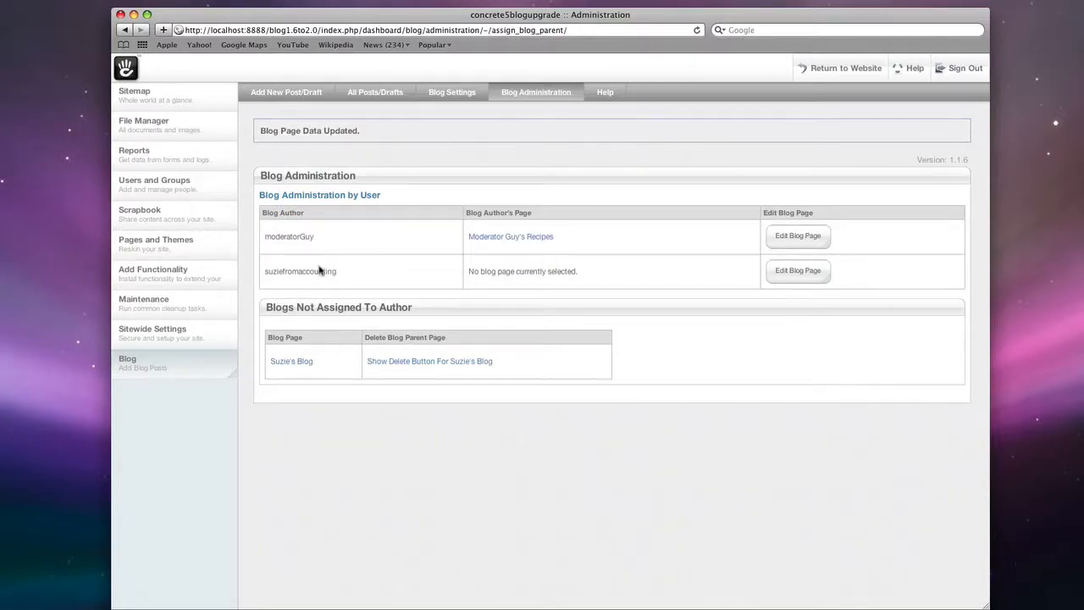
Assign Suzie's Blog as the root blog page for the remaining author without a page and save the owner association
drag(351, 278, 263, 277)
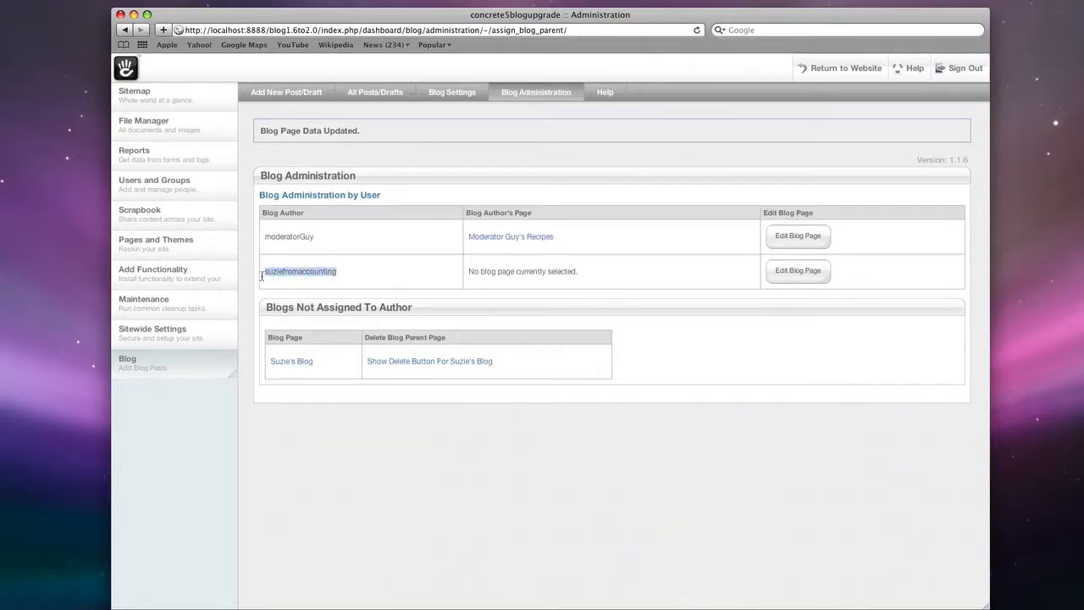
click(796, 270)
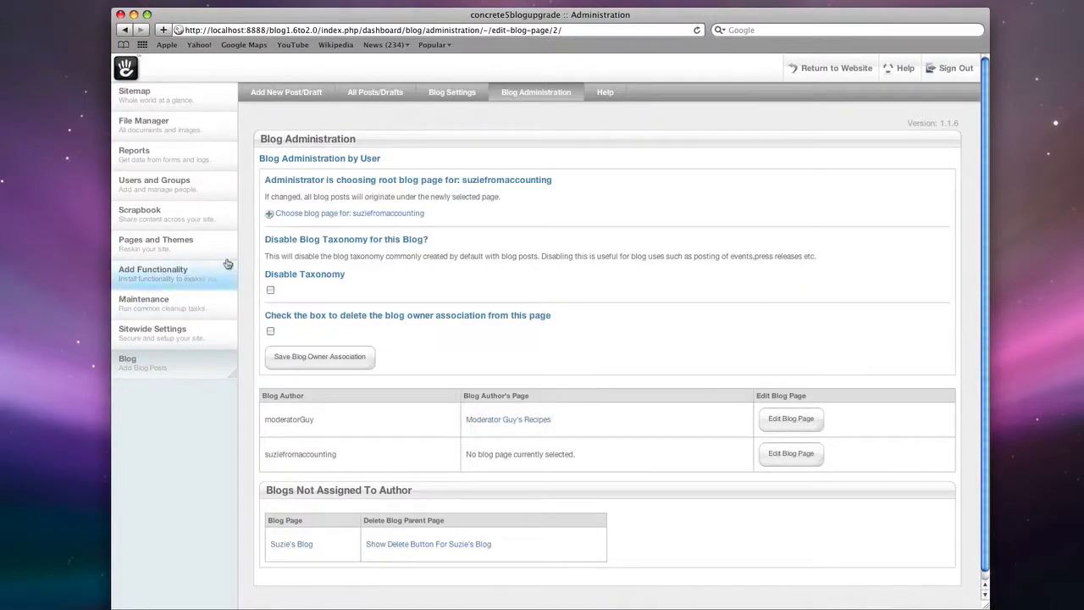
click(356, 214)
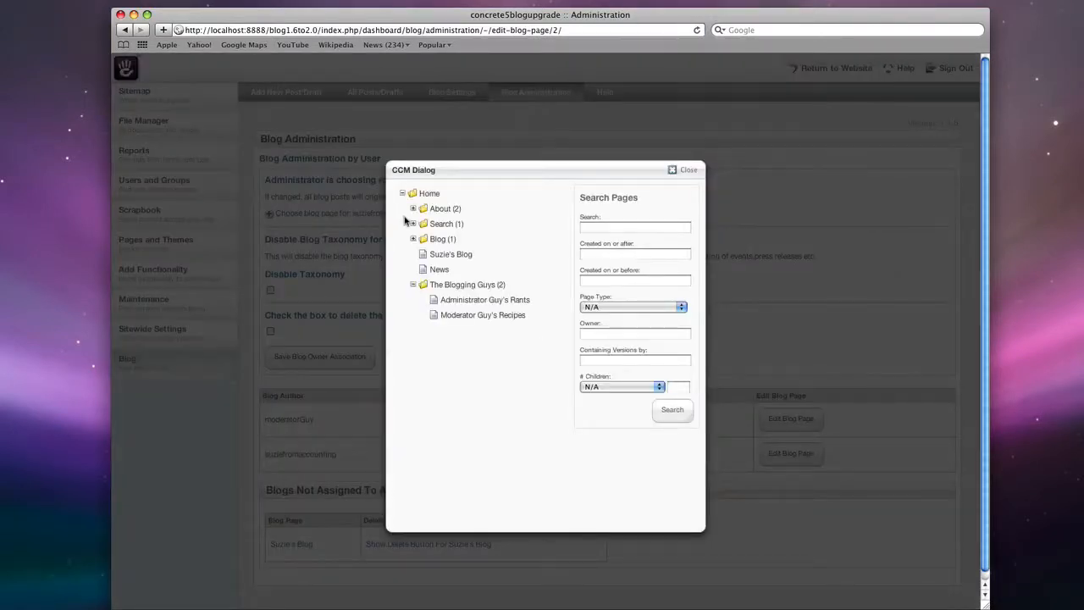
click(434, 255)
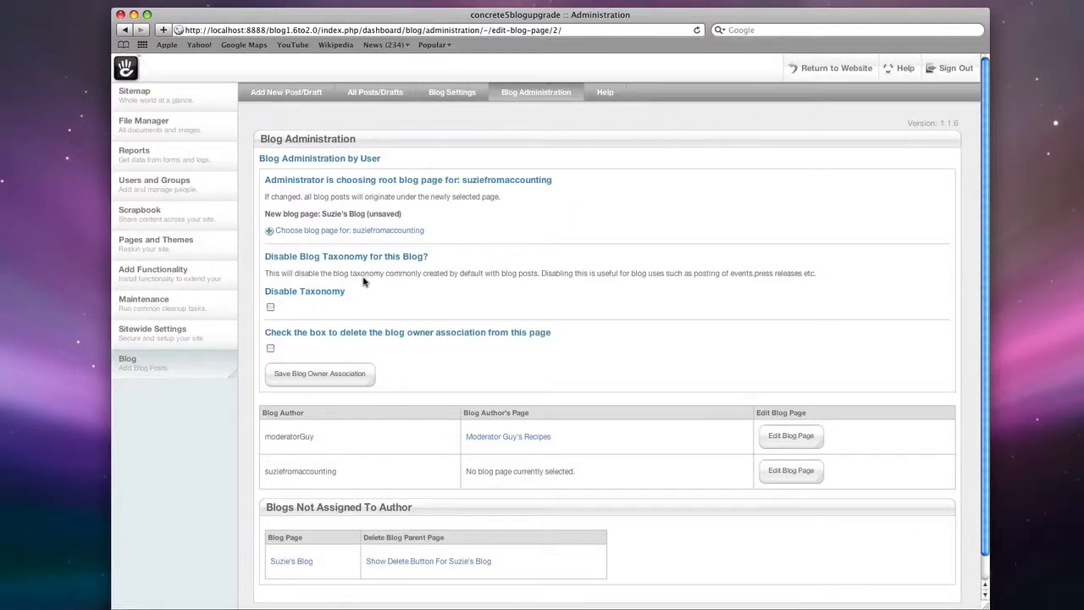
click(337, 375)
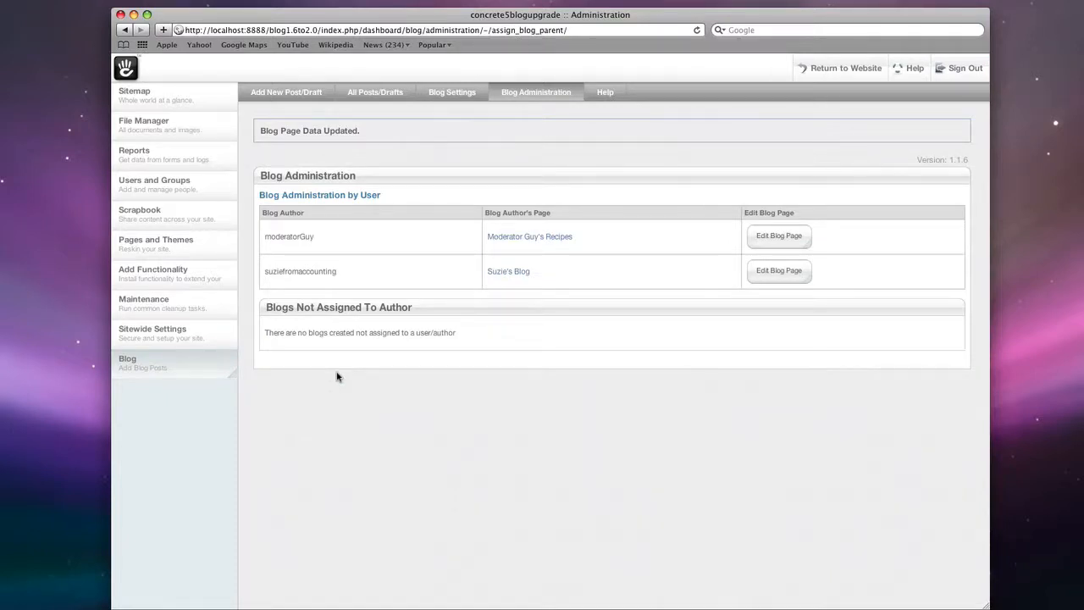
drag(295, 307, 416, 311)
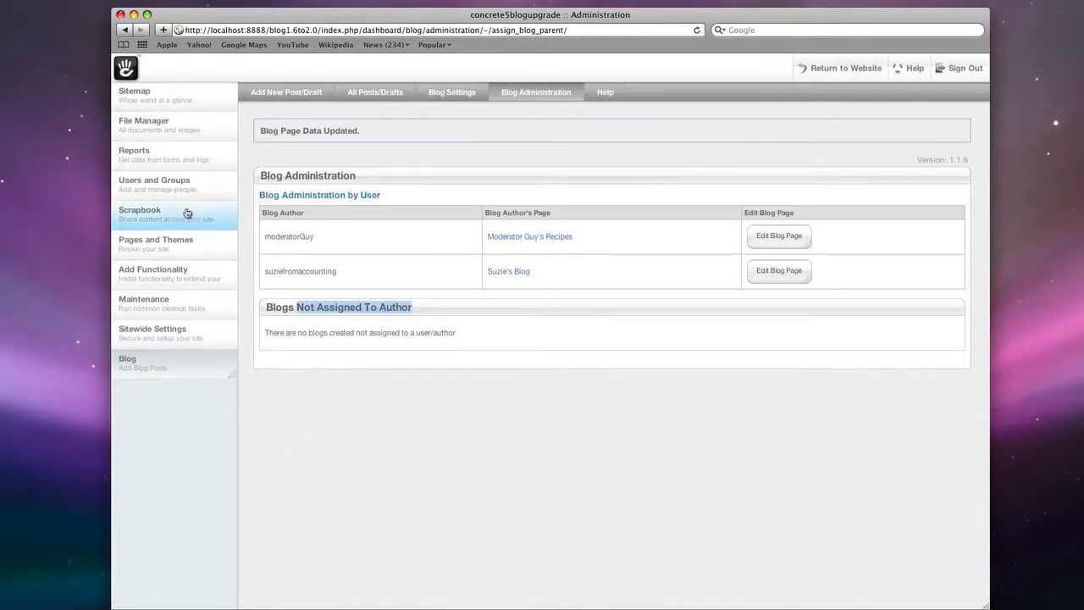
Start a new blog post under Moderator Guy's Recipes and title it "This is a sweet recipe"
click(173, 368)
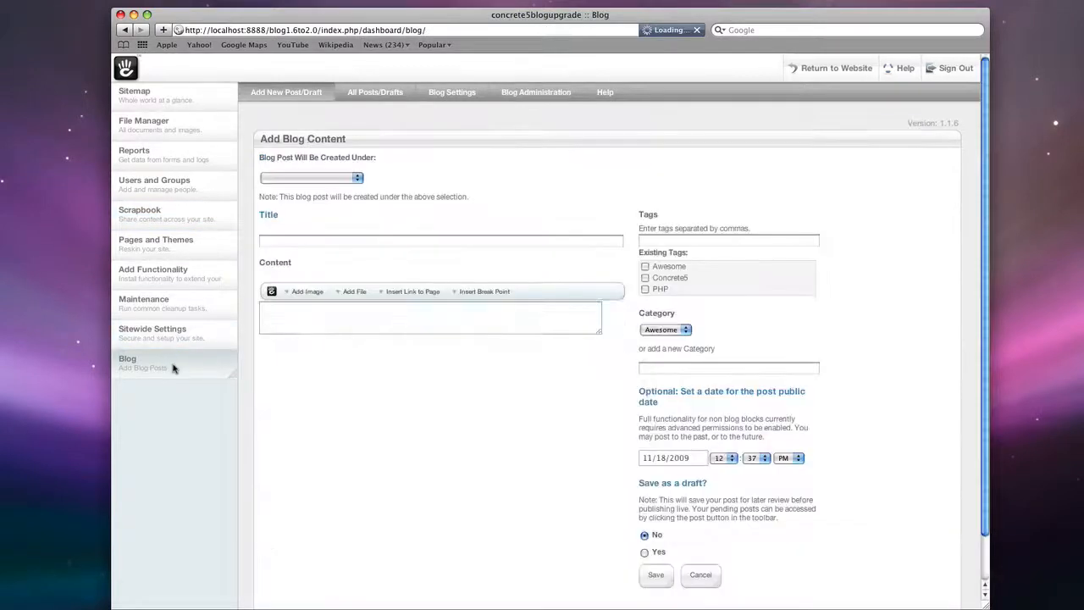
click(359, 179)
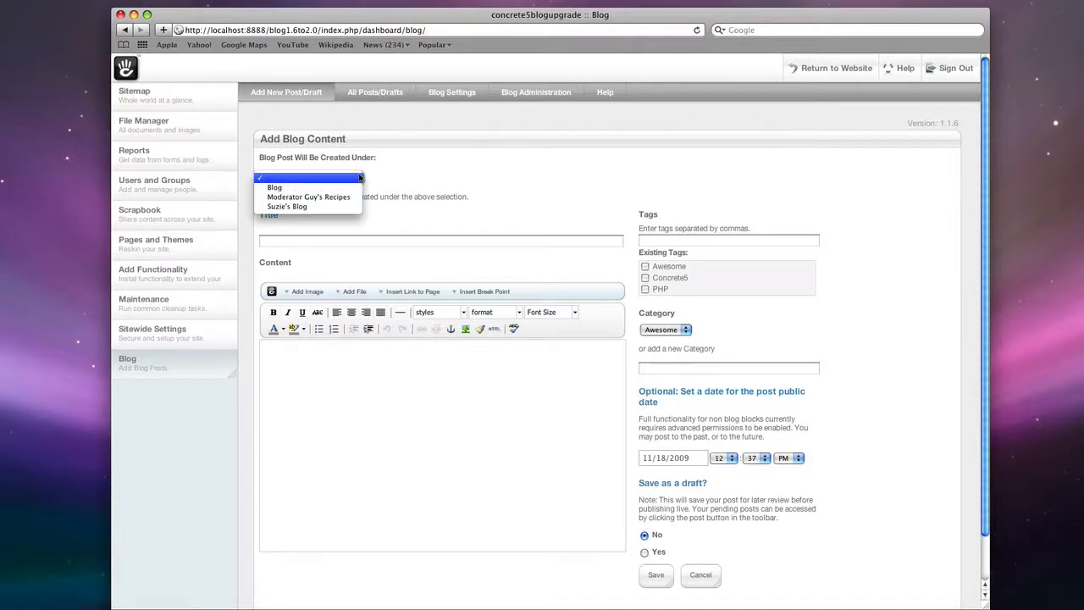
click(323, 196)
click(321, 241)
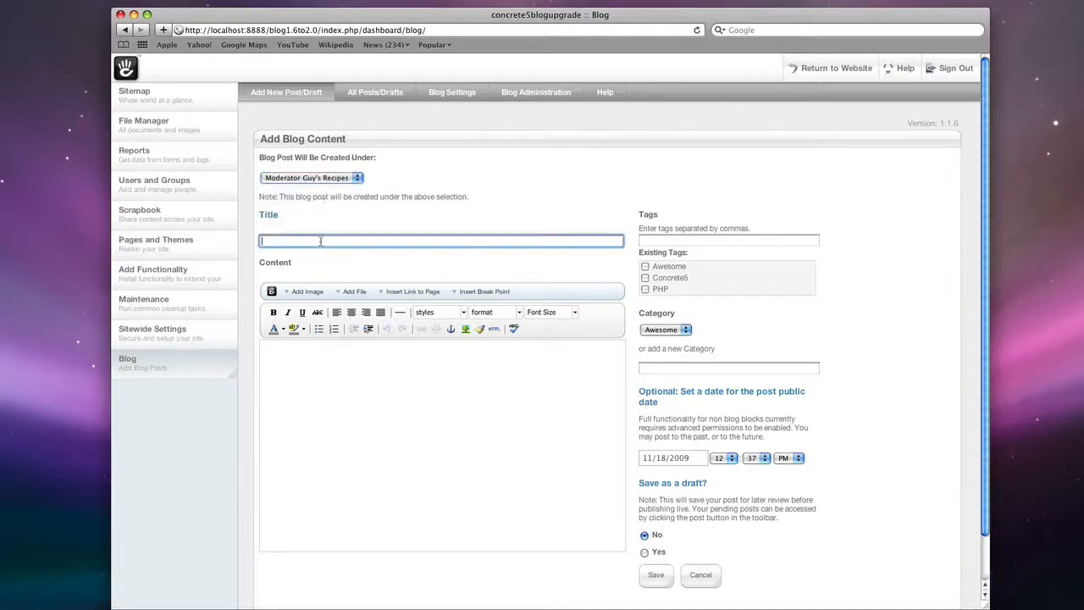
text(This is a swe)
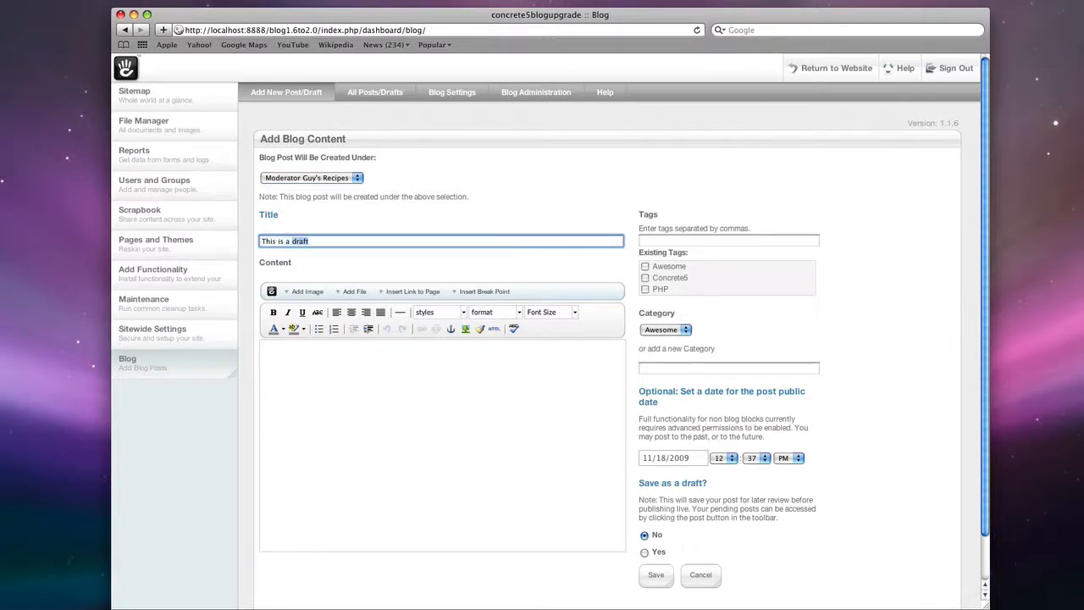
text(et recipe)
key(Tab)
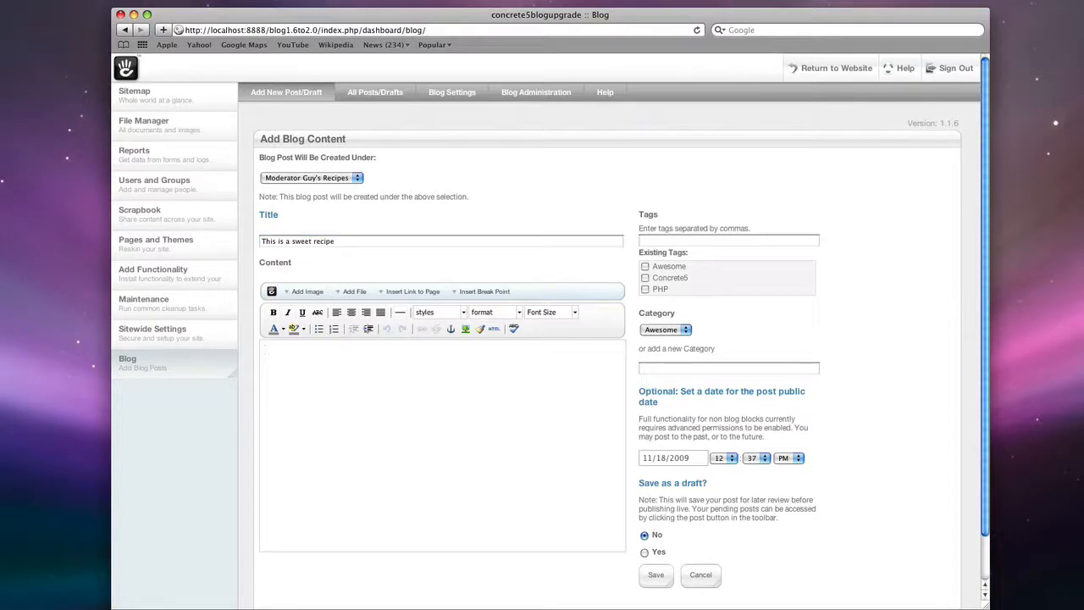
Enter "a beer and some funions." as the post content and save the post as a non-draft
text(a beer and some funions.)
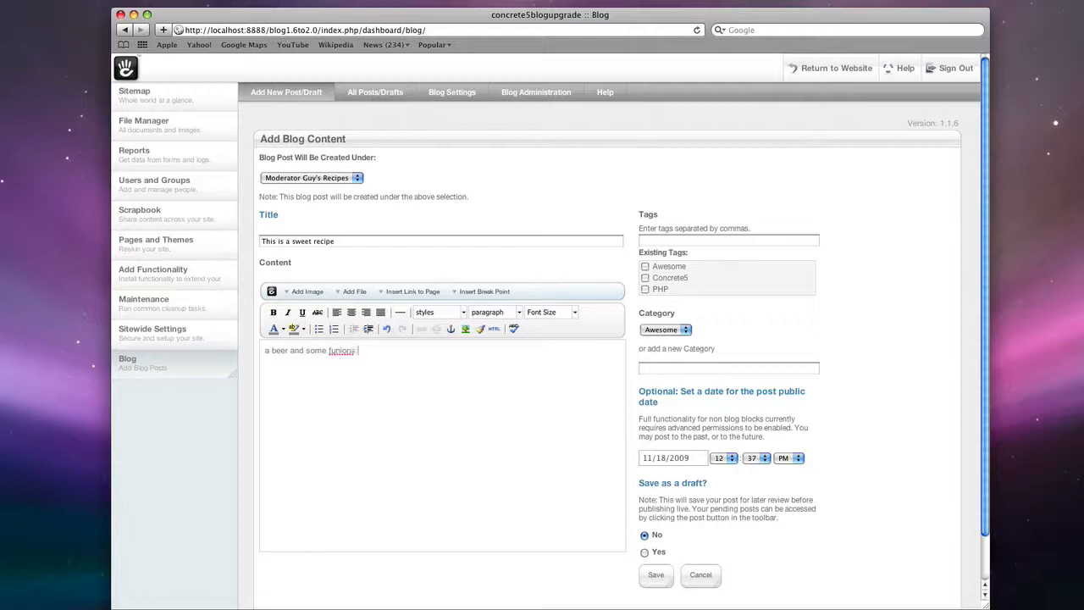
scroll(428, 279, down, 1)
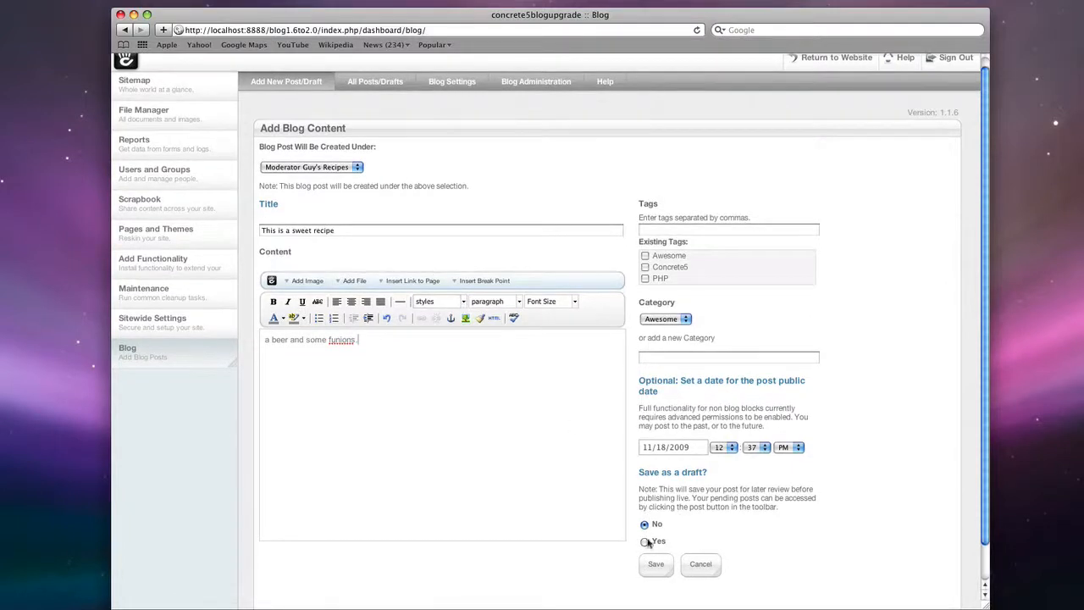
click(657, 566)
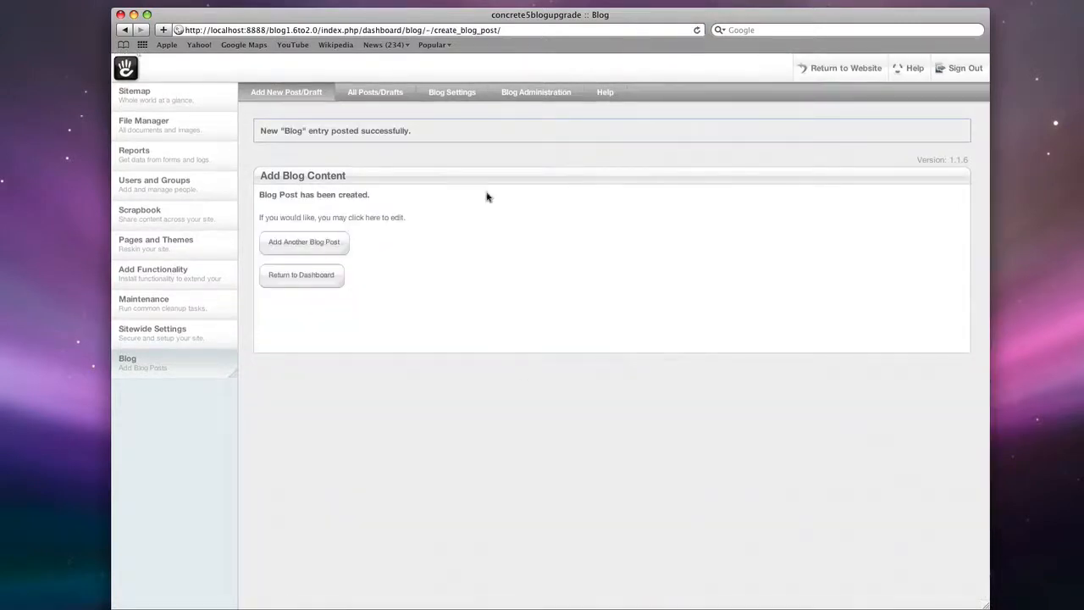
Find the post "This is a sweet recipe" under Moderator Guy's Recipes in the sitemap, visit its page and check the body text
click(184, 100)
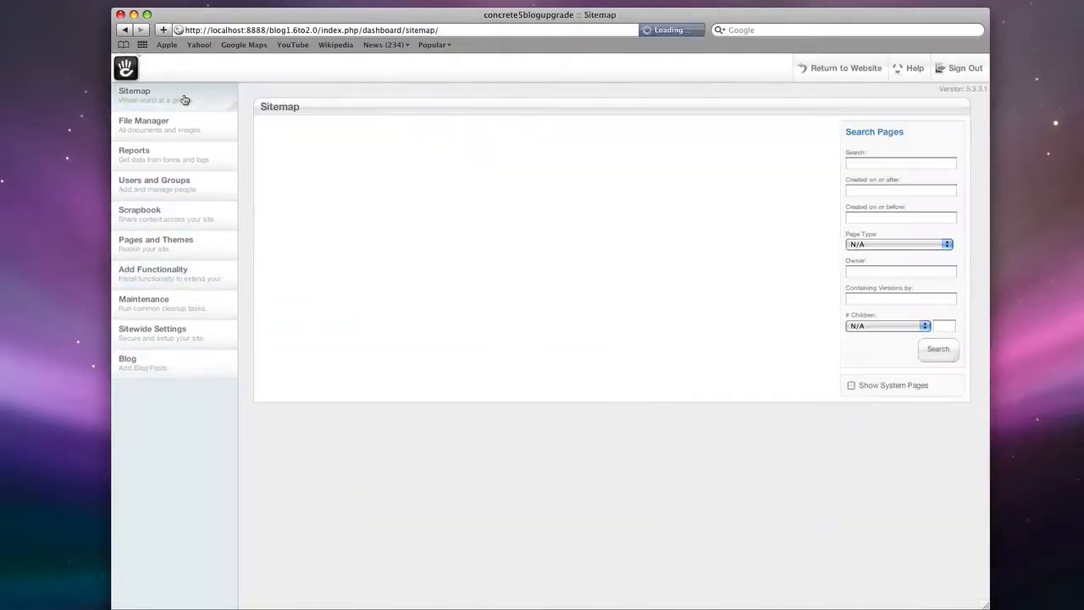
click(291, 241)
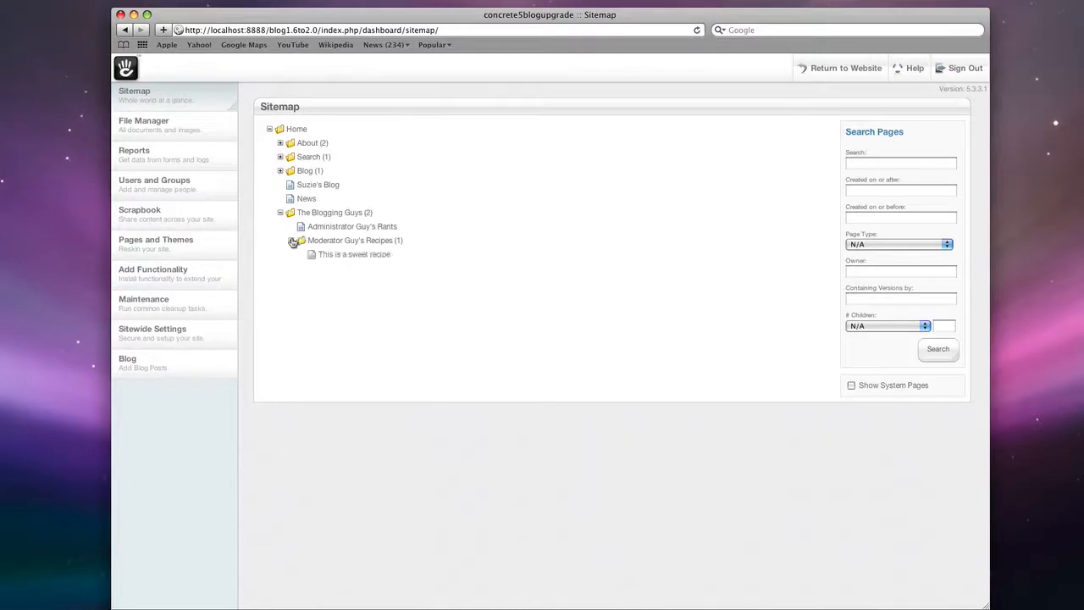
click(349, 255)
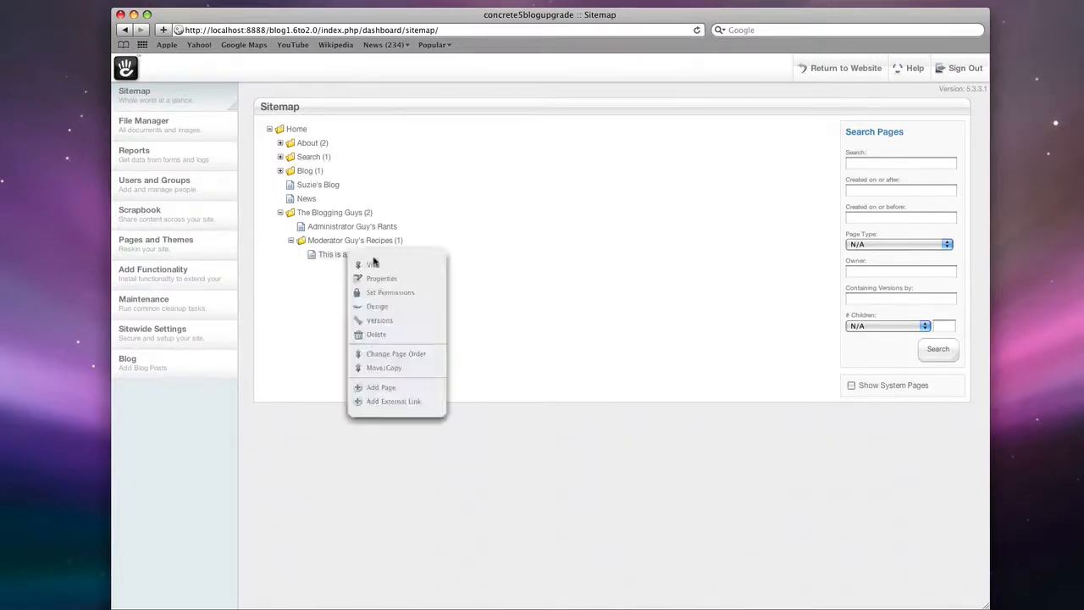
click(380, 263)
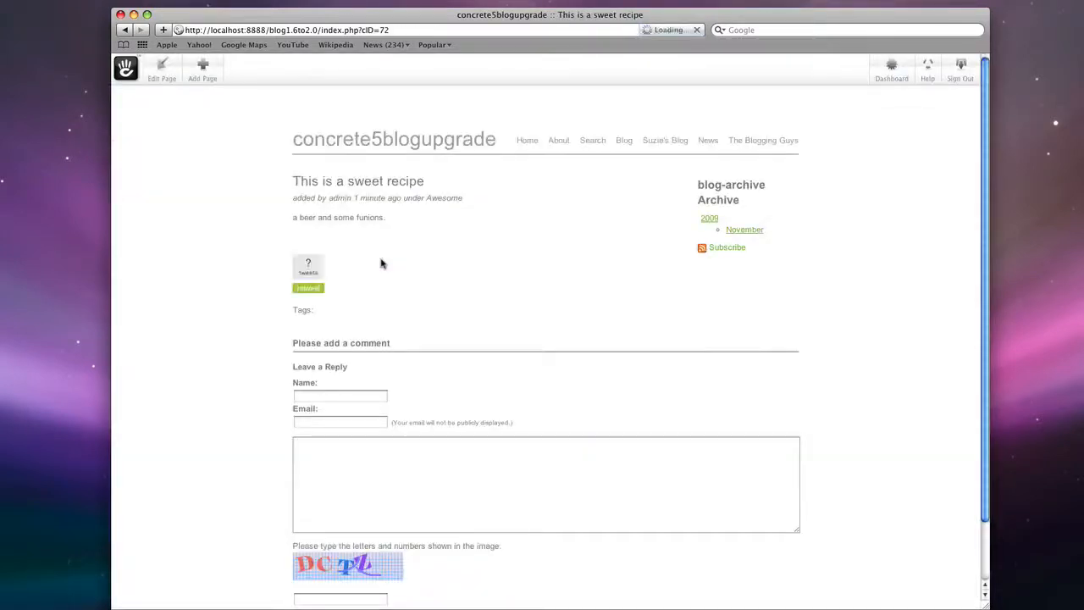
drag(297, 218, 386, 219)
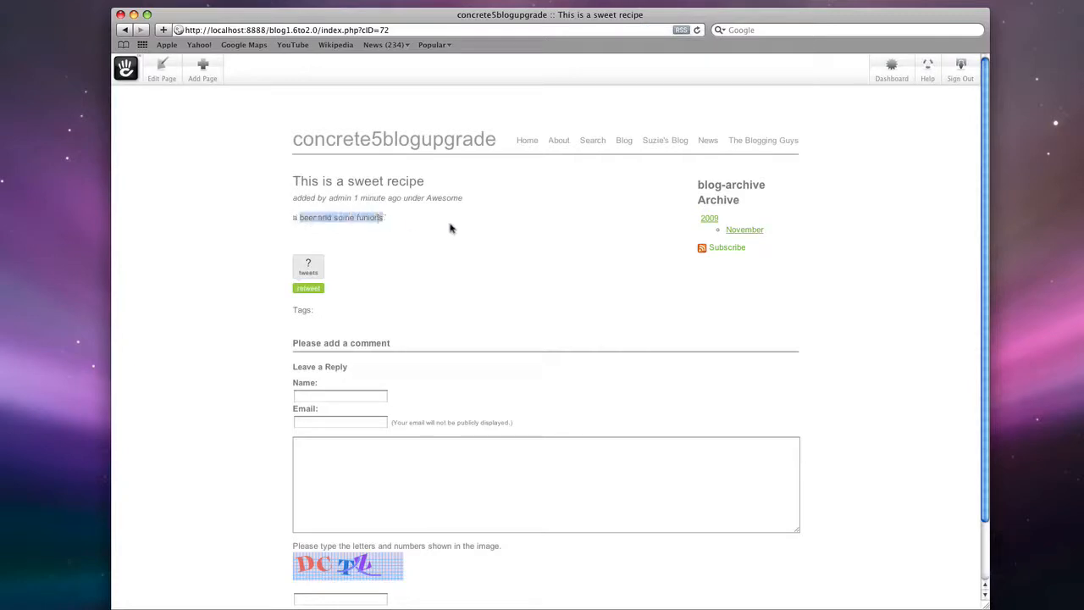